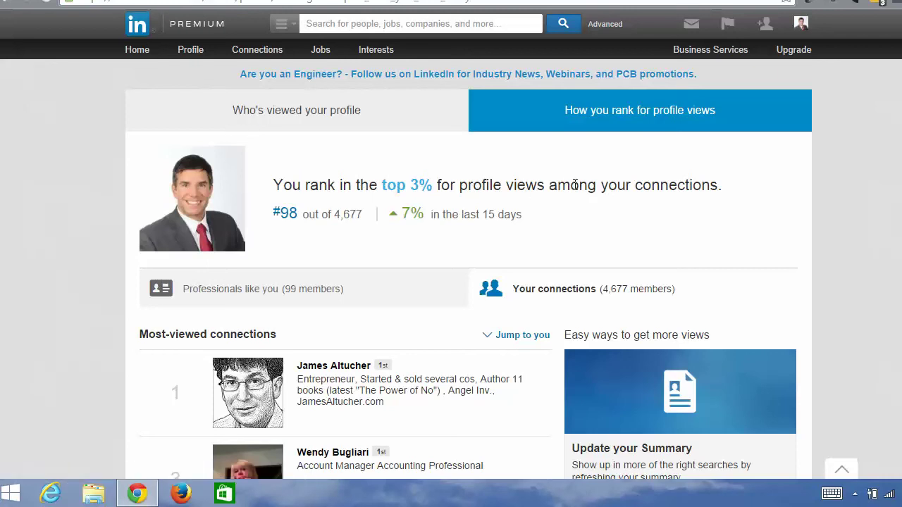
# Highlight the statement about the profile-view ranking among connections
pyautogui.moveTo(721, 188); pyautogui.dragTo(274, 185)
pyautogui.click(274, 185)
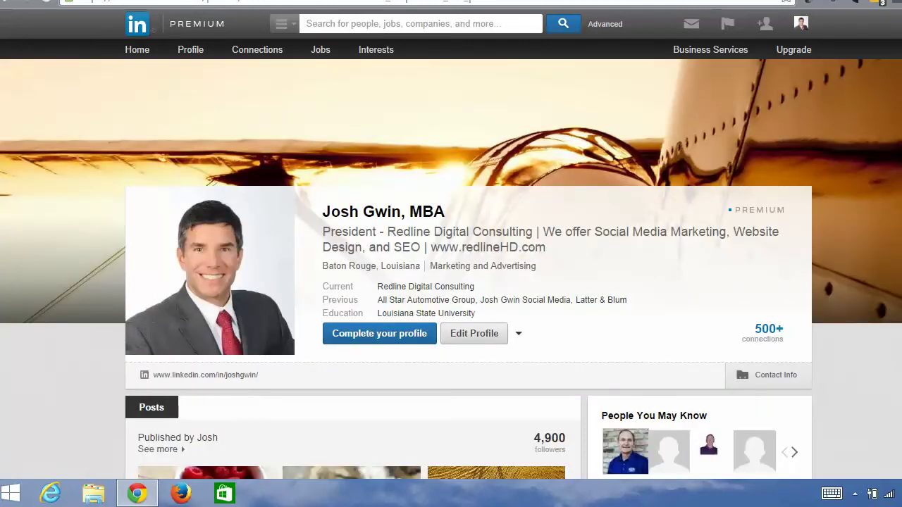
# Examine the profile headline by highlighting its full text, the "Social Media Marketing, Website Design, and SEO" services and the company name
pyautogui.scroll(-5, 557, 144)
pyautogui.scroll(5, 556, 144)
pyautogui.moveTo(545, 248); pyautogui.dragTo(324, 232)
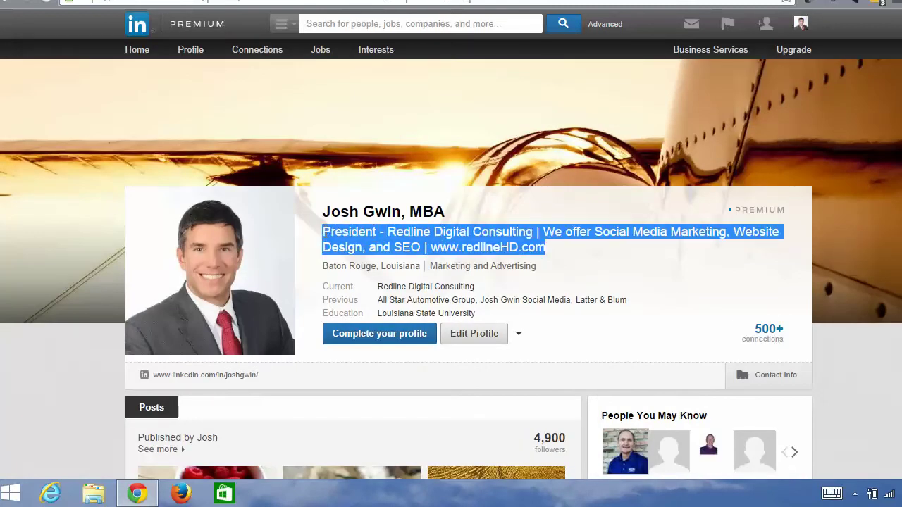
pyautogui.click(576, 231)
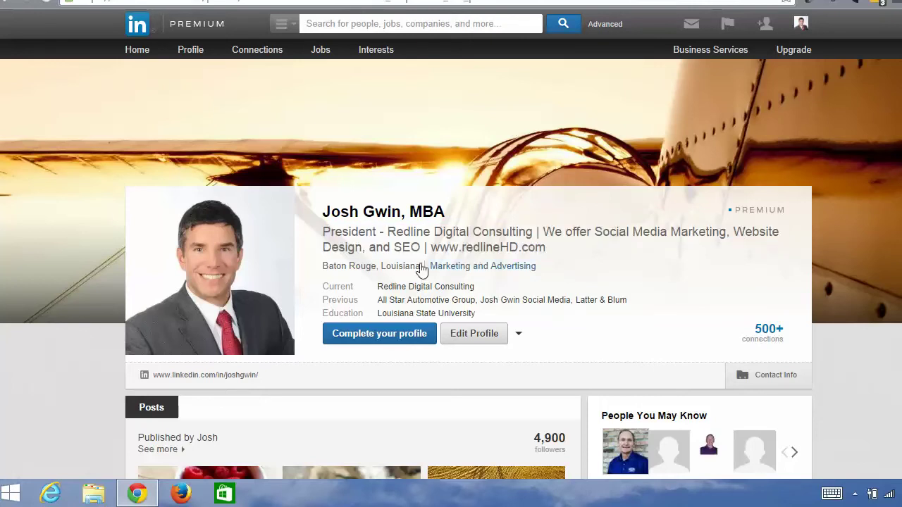
pyautogui.moveTo(421, 248); pyautogui.dragTo(596, 230)
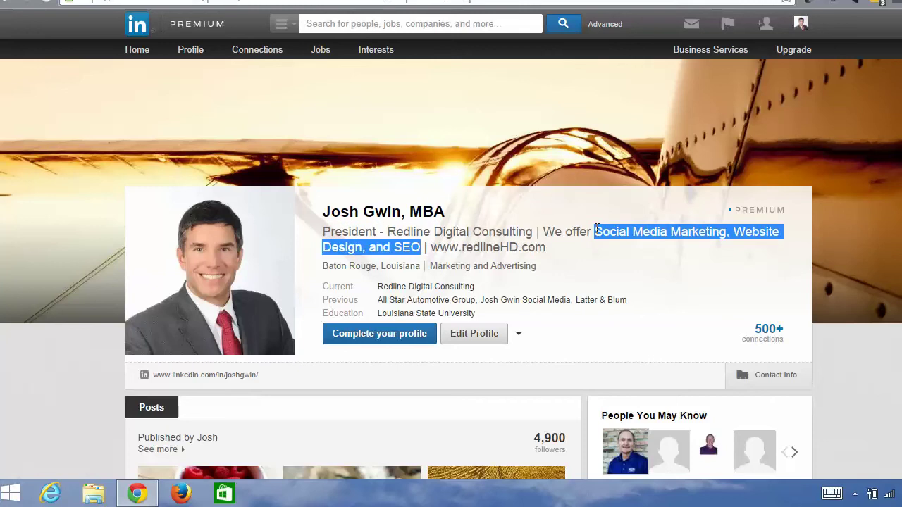
pyautogui.moveTo(534, 233); pyautogui.dragTo(434, 233)
pyautogui.click(436, 233)
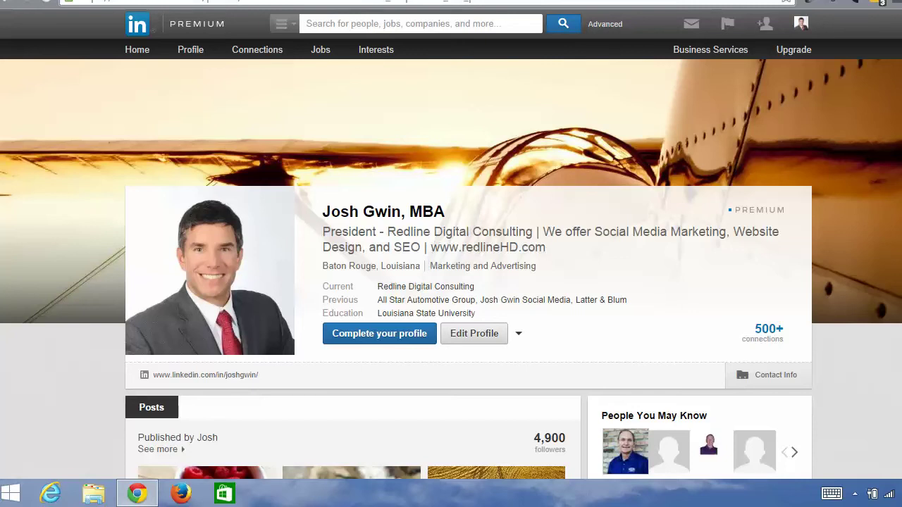
# Switch the profile to edit mode and open the Summary section for editing
pyautogui.scroll(-8, 469, 257)
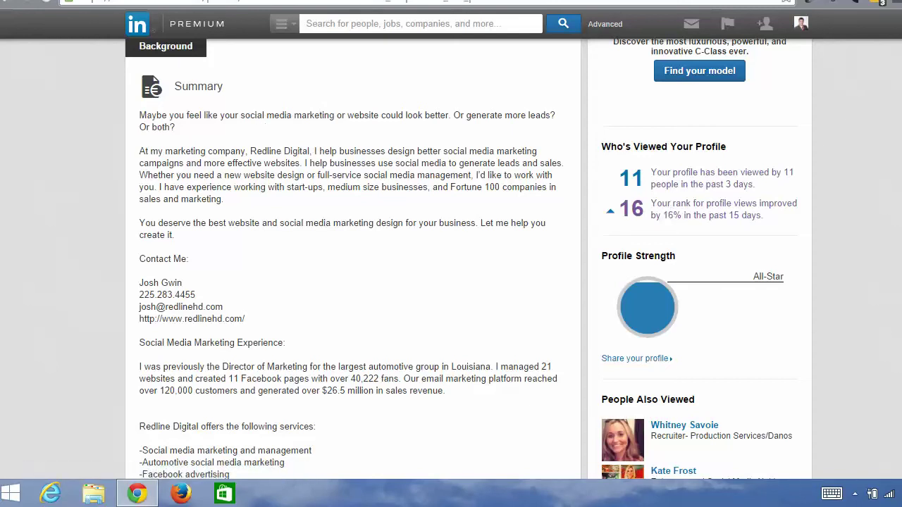
pyautogui.scroll(10, 716, 137)
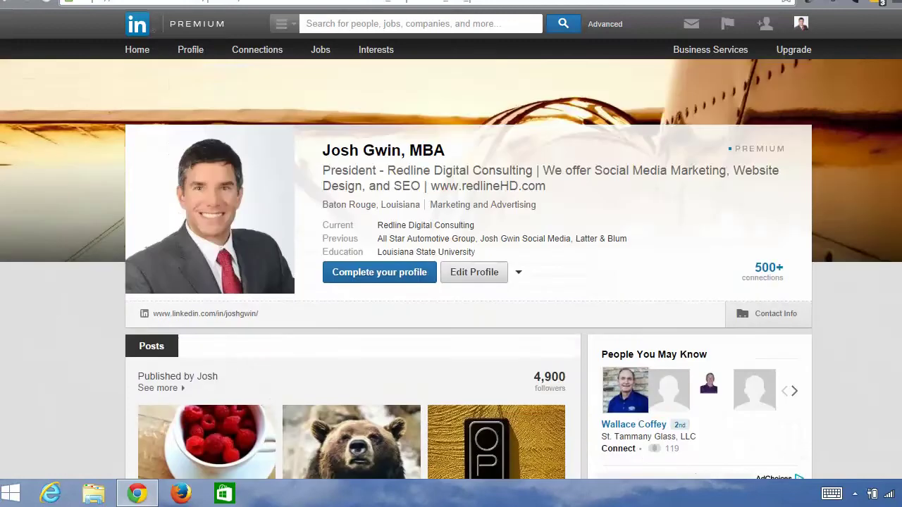
pyautogui.click(474, 275)
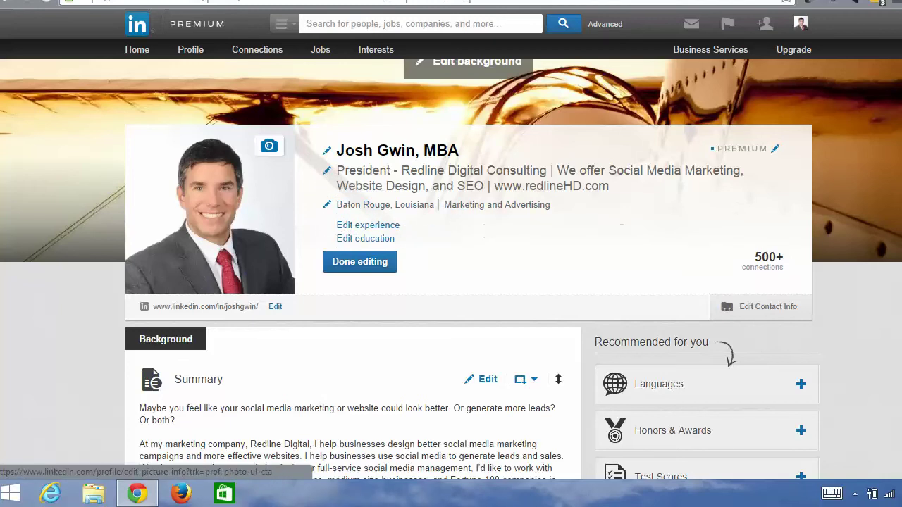
pyautogui.scroll(-4, 451, 261)
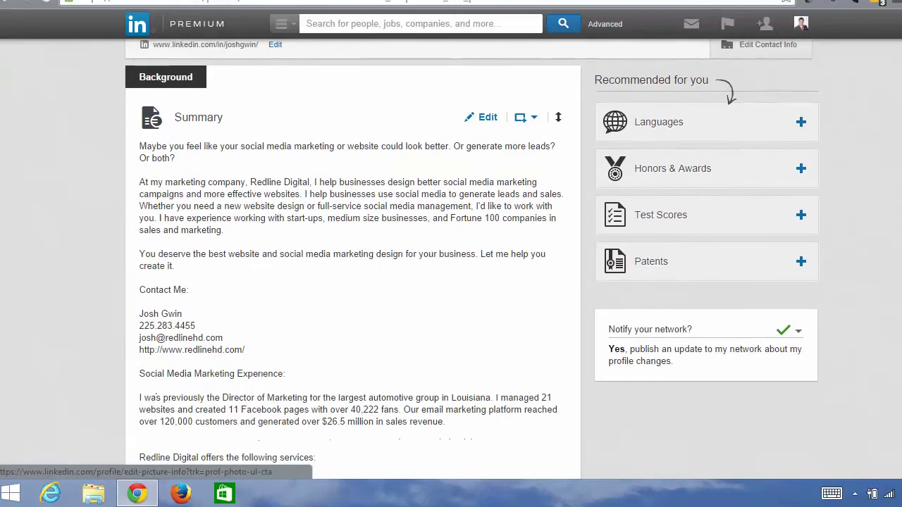
pyautogui.click(486, 120)
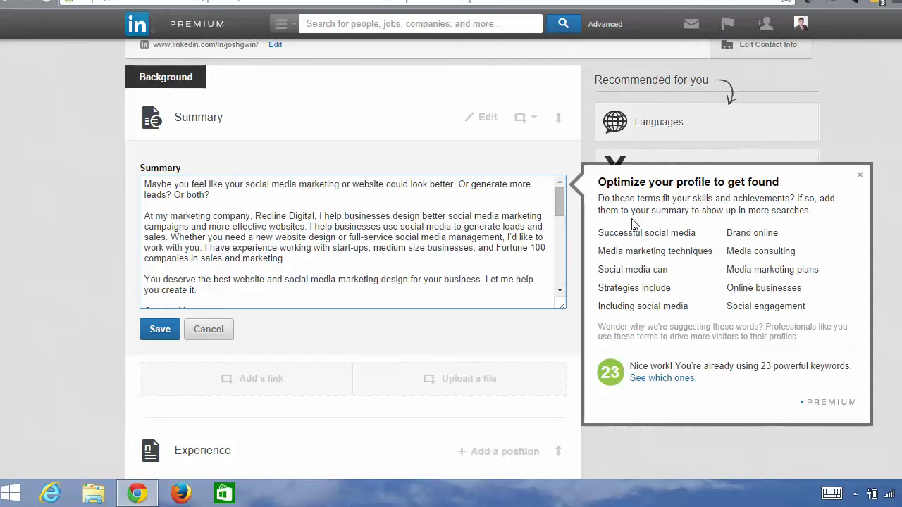
# Review the suggested terms and highlight the powerful keywords already used through the summary's SPECIALTIES paragraph, closing the editor without saving
pyautogui.moveTo(631, 235)
pyautogui.moveTo(655, 271)
pyautogui.click(664, 380)
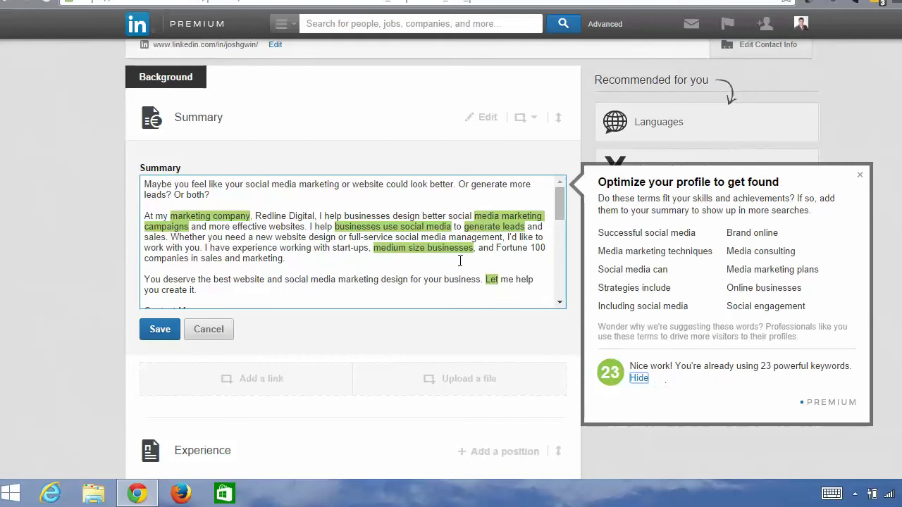
pyautogui.click(558, 206)
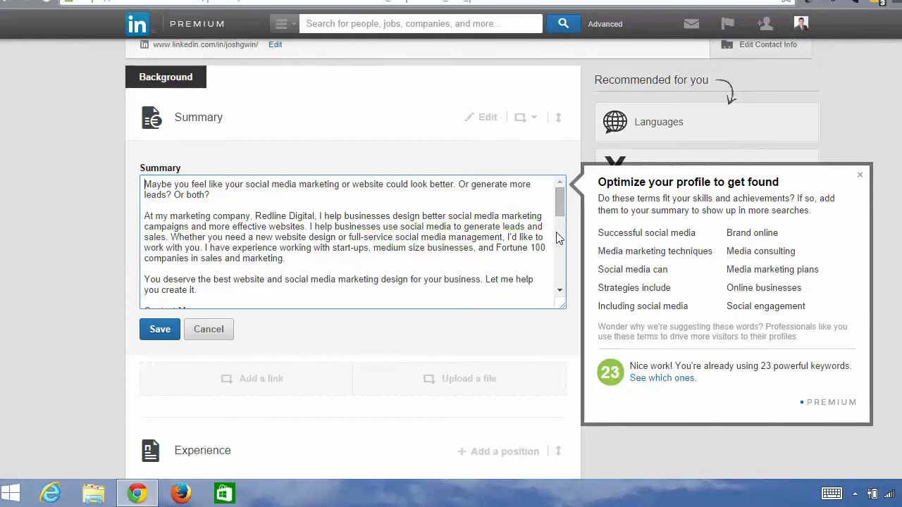
pyautogui.moveTo(557, 213); pyautogui.dragTo(551, 279)
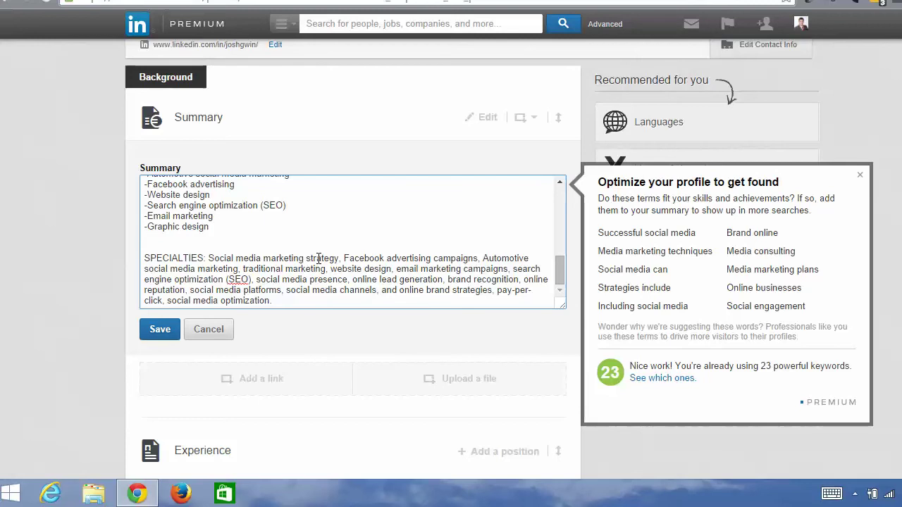
pyautogui.click(662, 379)
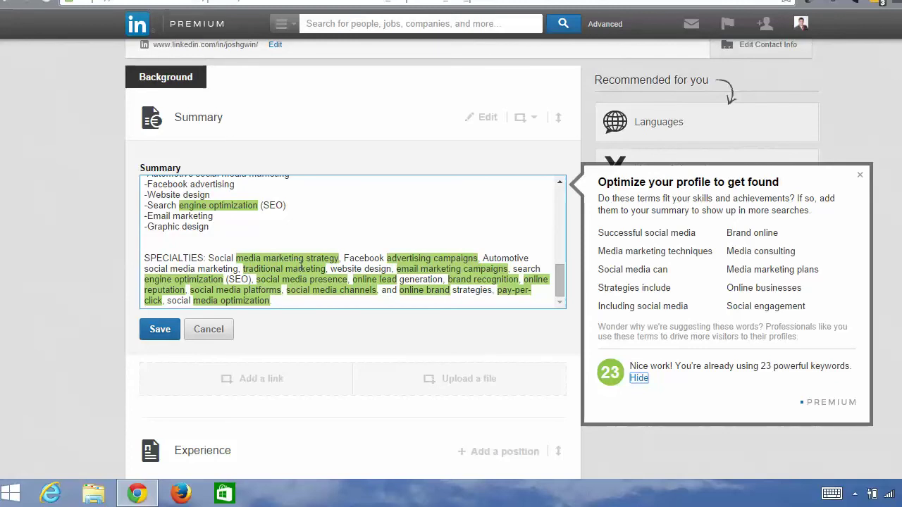
pyautogui.click(221, 336)
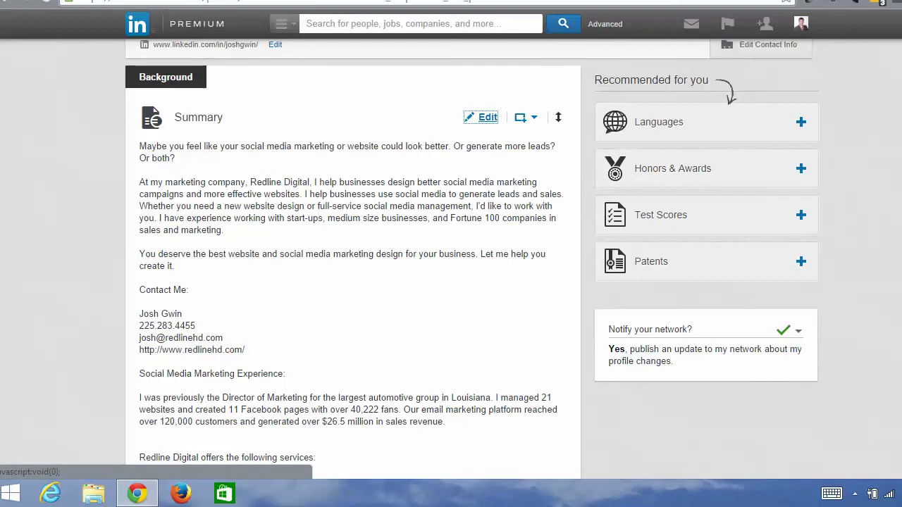
# Open the President position at Redline Digital Consulting for editing and review its description down to the SPECIALTIES keywords
pyautogui.scroll(-9, 353, 261)
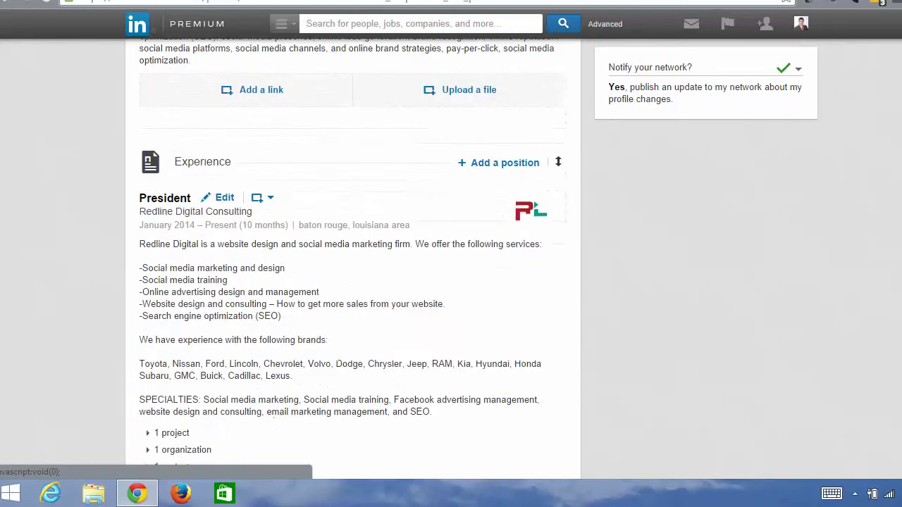
pyautogui.scroll(-1, 353, 259)
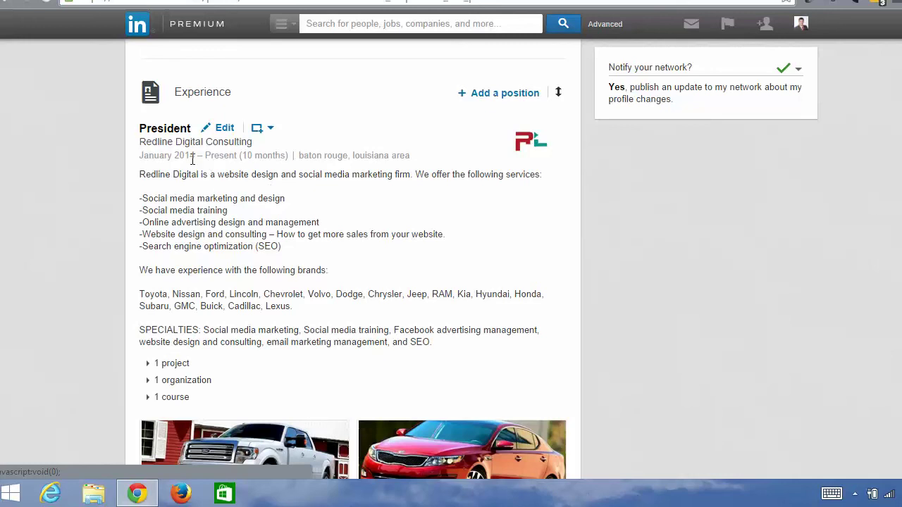
pyautogui.click(225, 130)
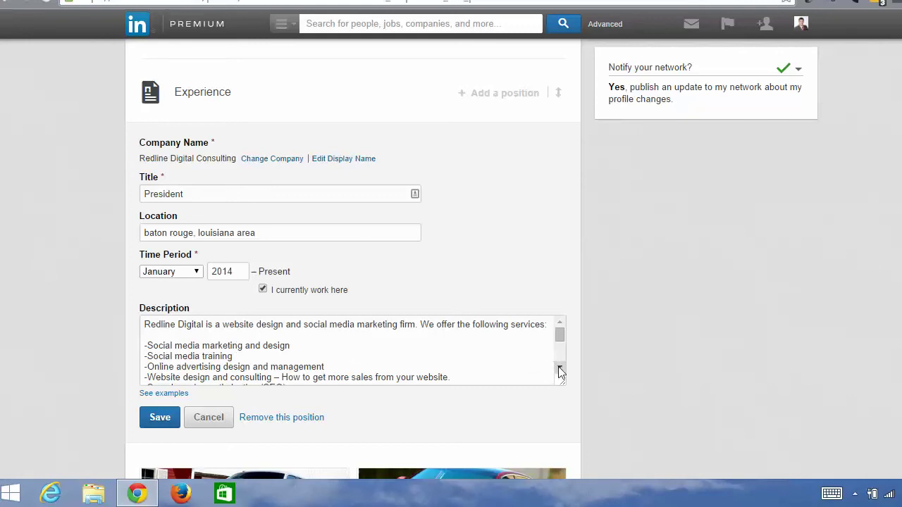
pyautogui.click(559, 367)
pyautogui.click(560, 370)
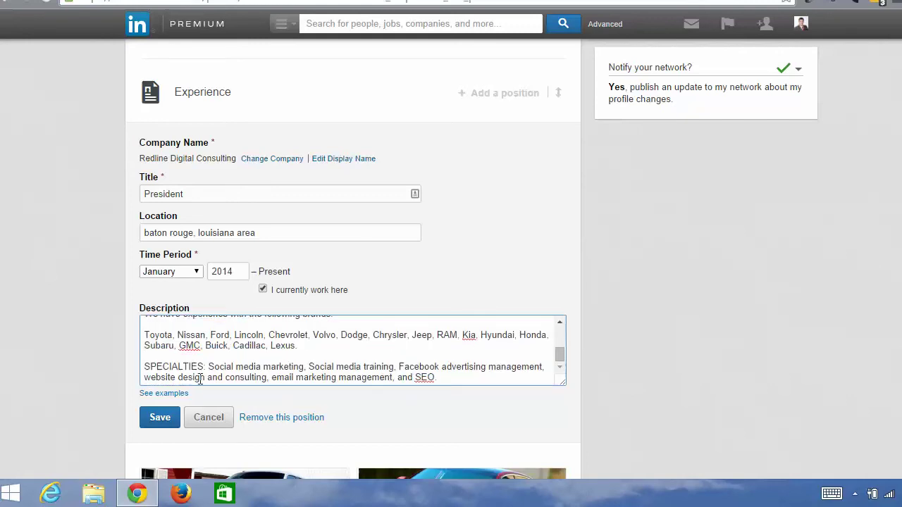
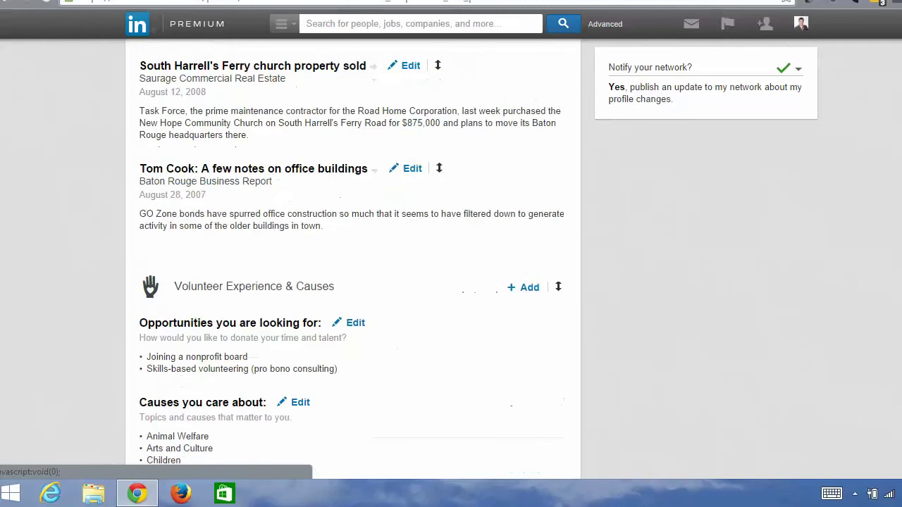
# Open the Additional Organizations list for editing, save it and follow its Baton Rouge Social Media link
pyautogui.scroll(-3, 352, 254)
pyautogui.scroll(-5, 352, 254)
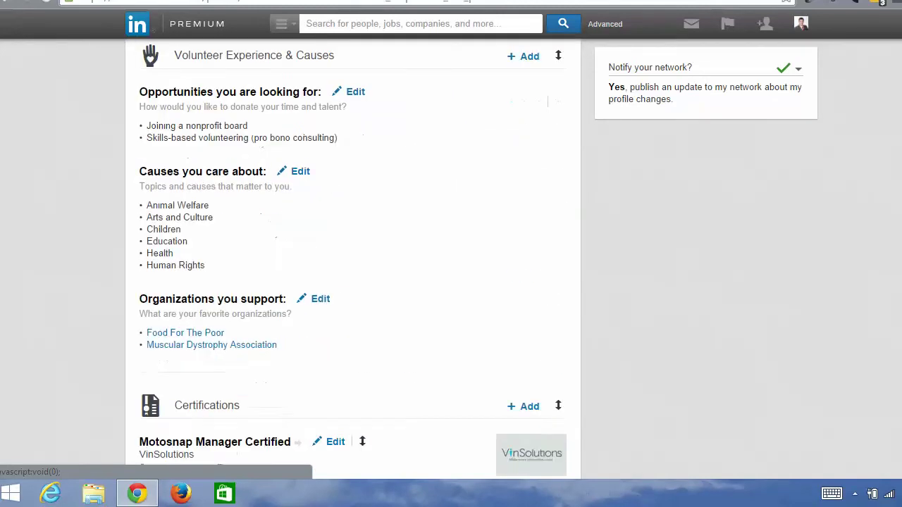
pyautogui.scroll(-5, 352, 254)
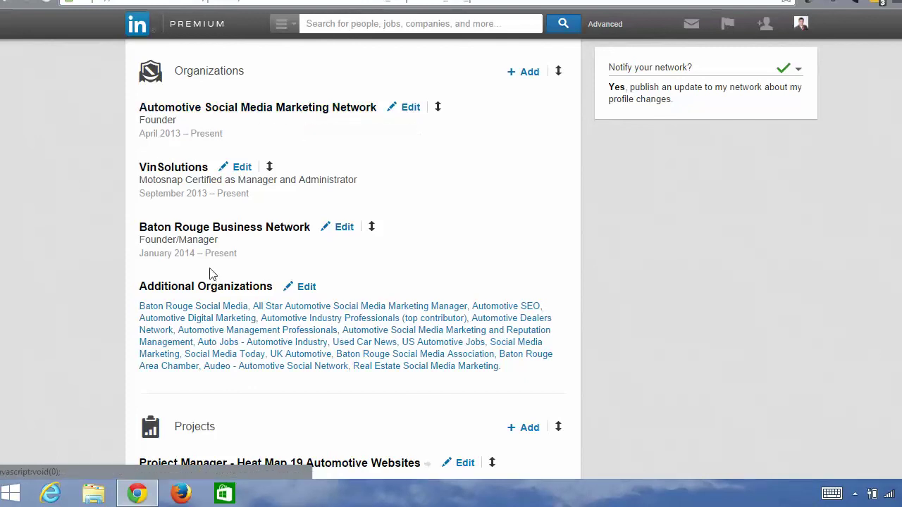
pyautogui.click(310, 289)
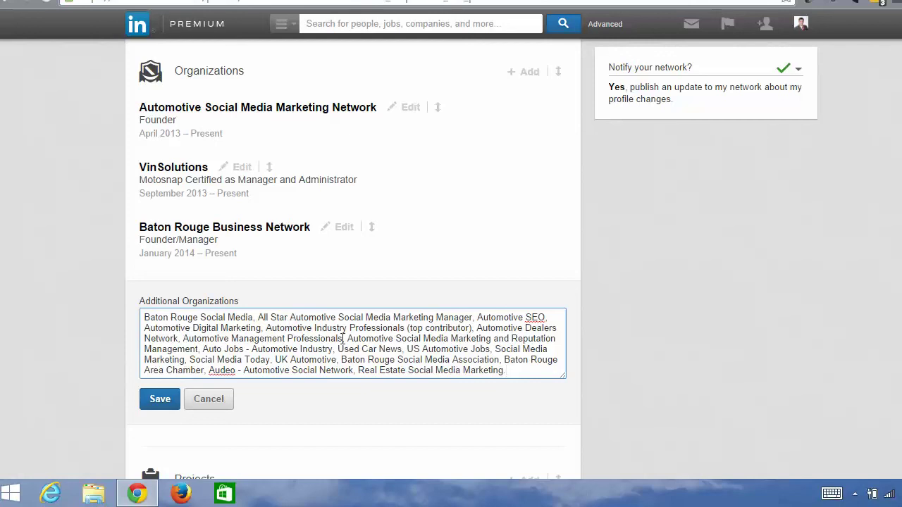
pyautogui.click(163, 399)
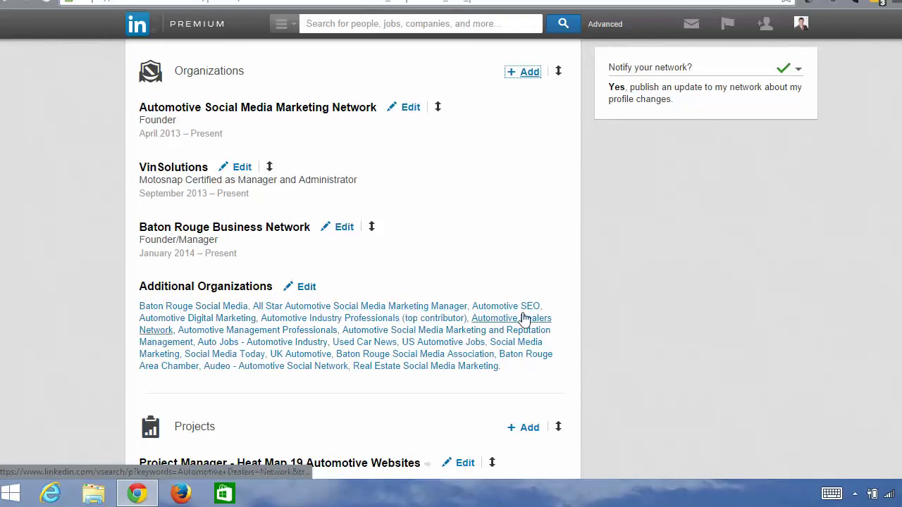
pyautogui.click(208, 310)
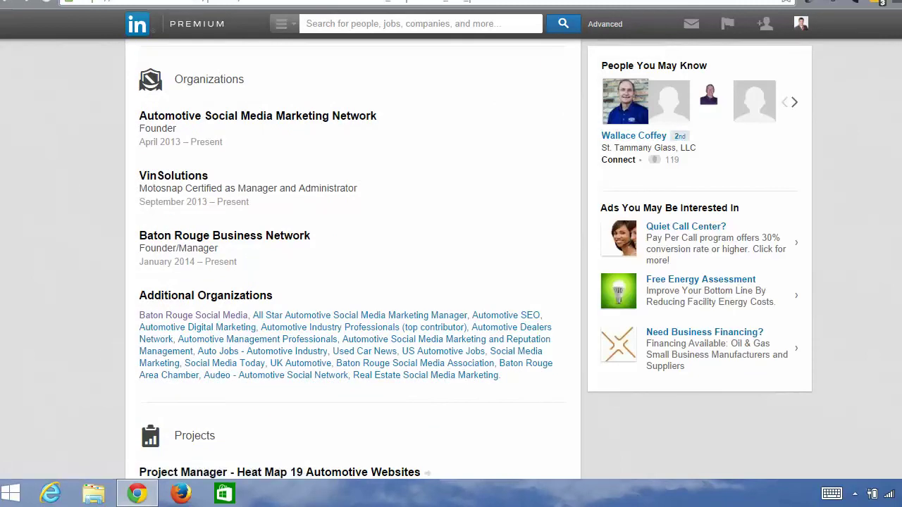
# Look through the profile's Projects, Skills, Education and Additional Info sections, including Interests, and return to the profile header
pyautogui.scroll(-6, 353, 261)
pyautogui.scroll(-6, 353, 261)
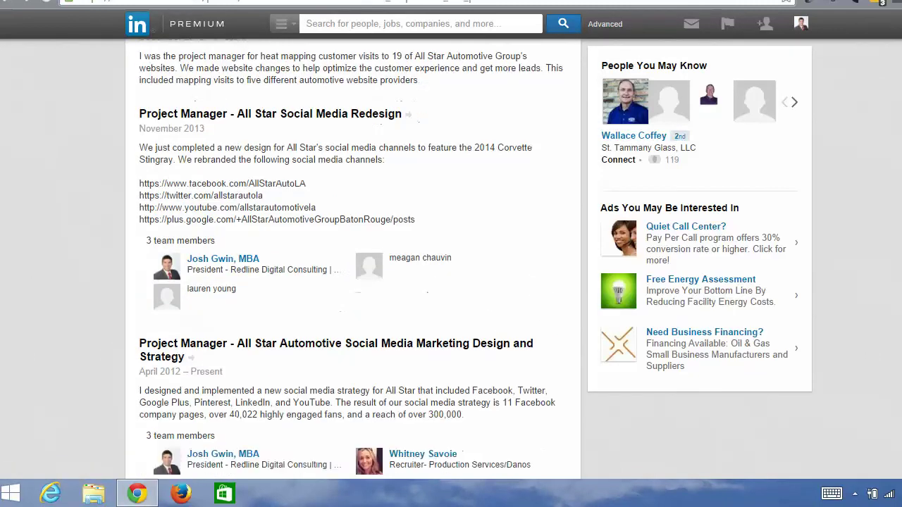
pyautogui.scroll(-9, 352, 261)
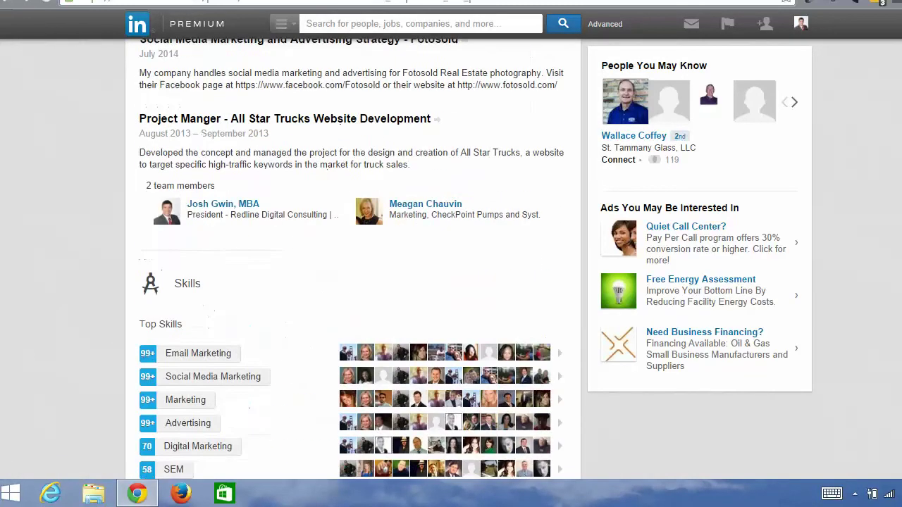
pyautogui.scroll(2, 353, 261)
pyautogui.scroll(2, 352, 261)
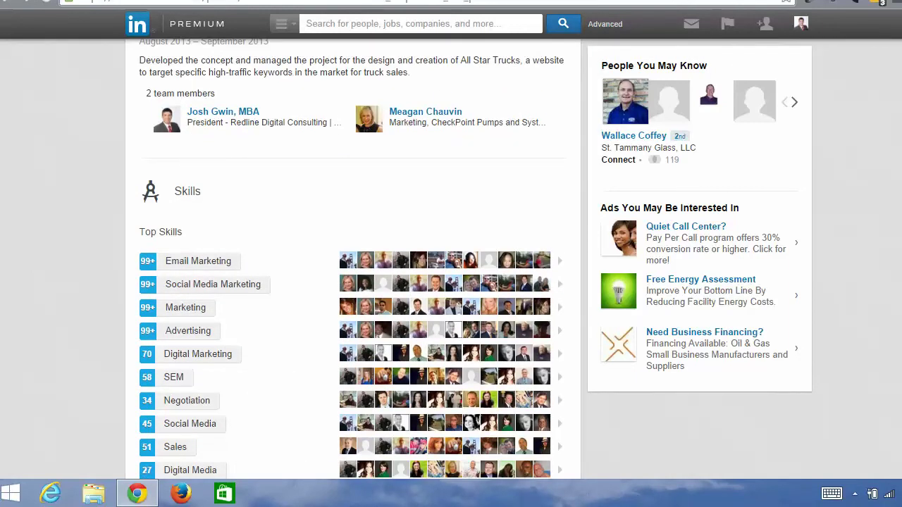
pyautogui.scroll(-2, 171, 202)
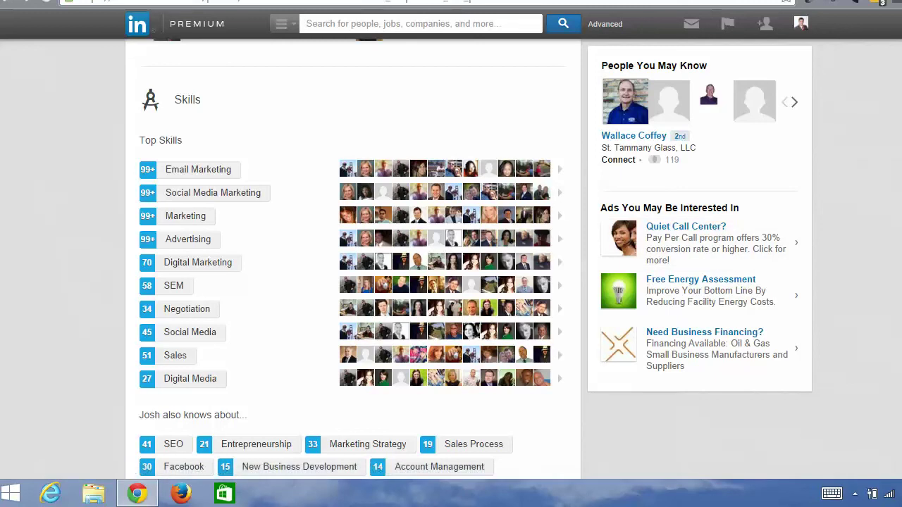
pyautogui.scroll(-8, 353, 261)
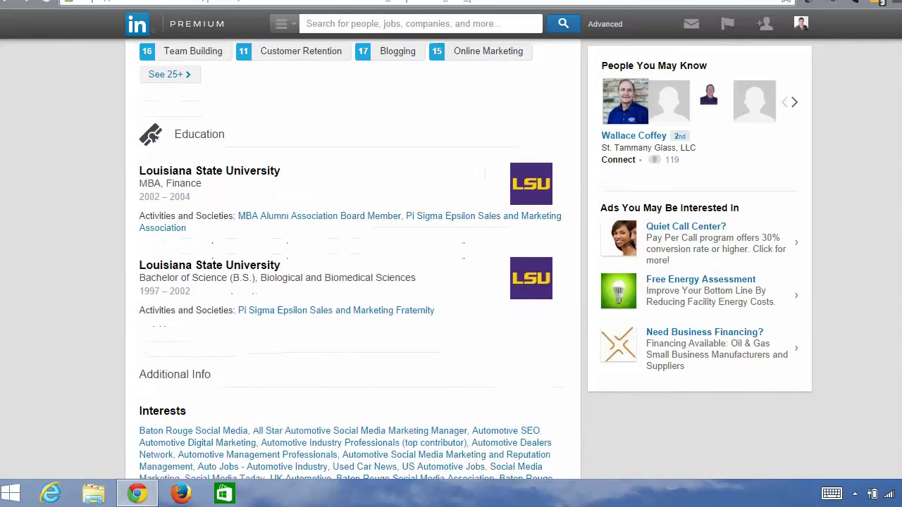
pyautogui.scroll(-2, 352, 275)
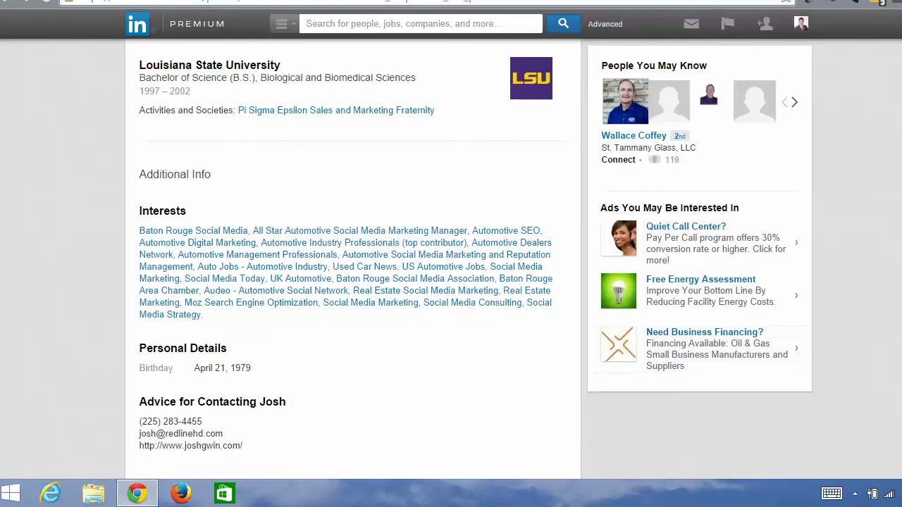
pyautogui.scroll(20, 353, 261)
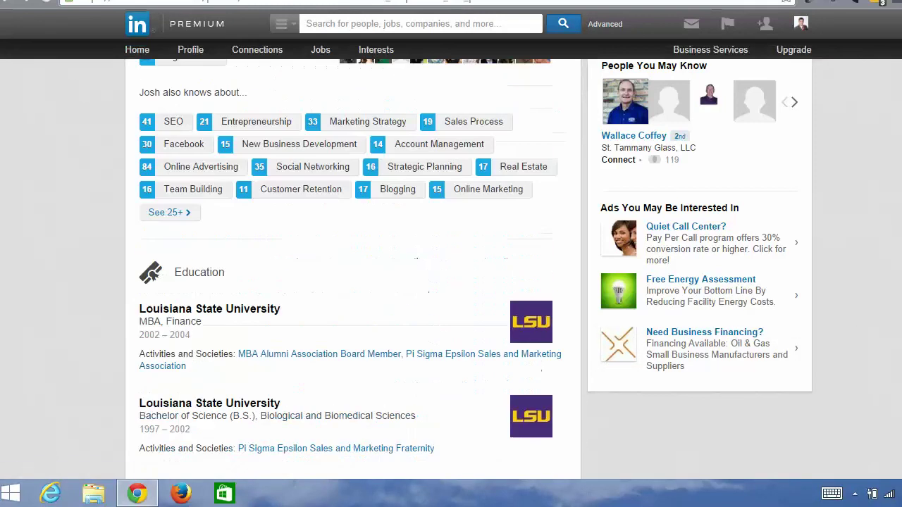
pyautogui.scroll(20, 352, 267)
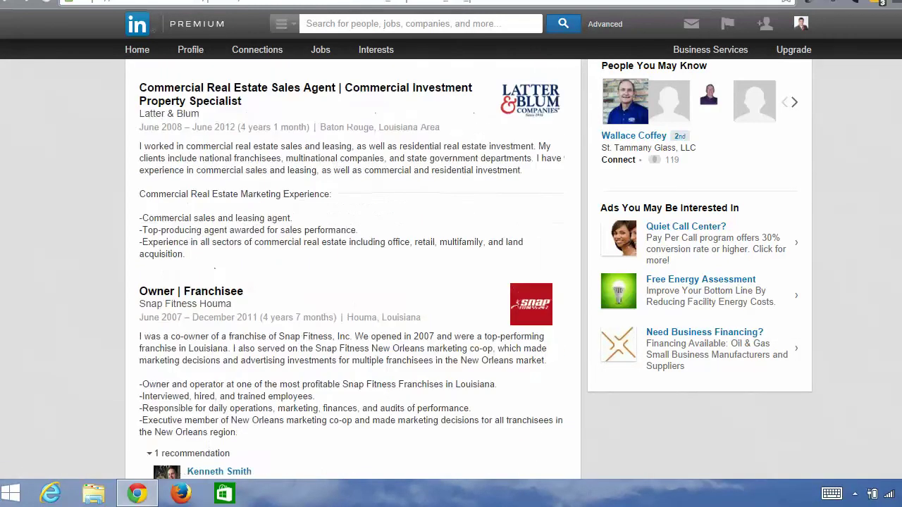
pyautogui.scroll(3, 451, 268)
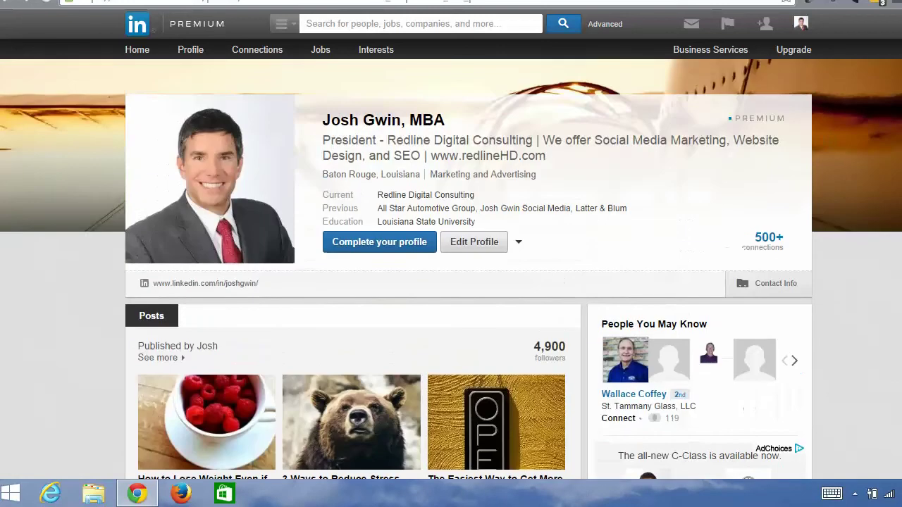
pyautogui.click(268, 74)
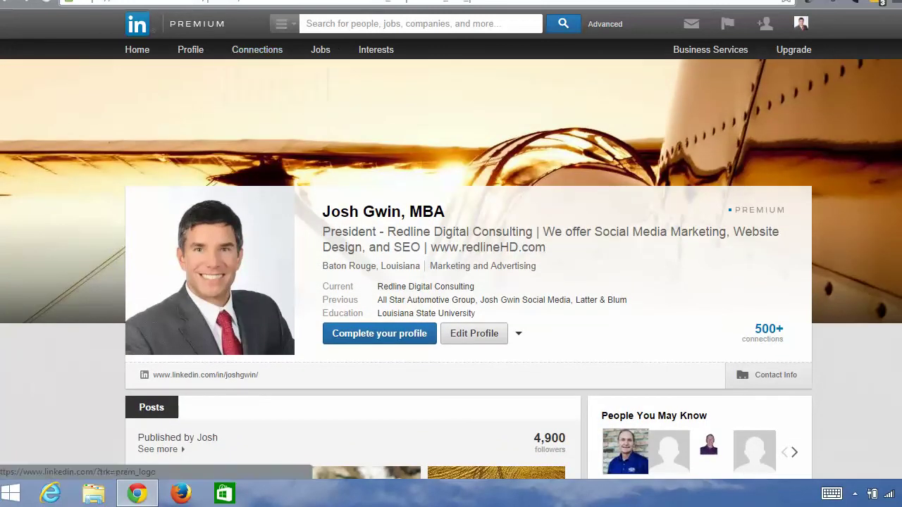